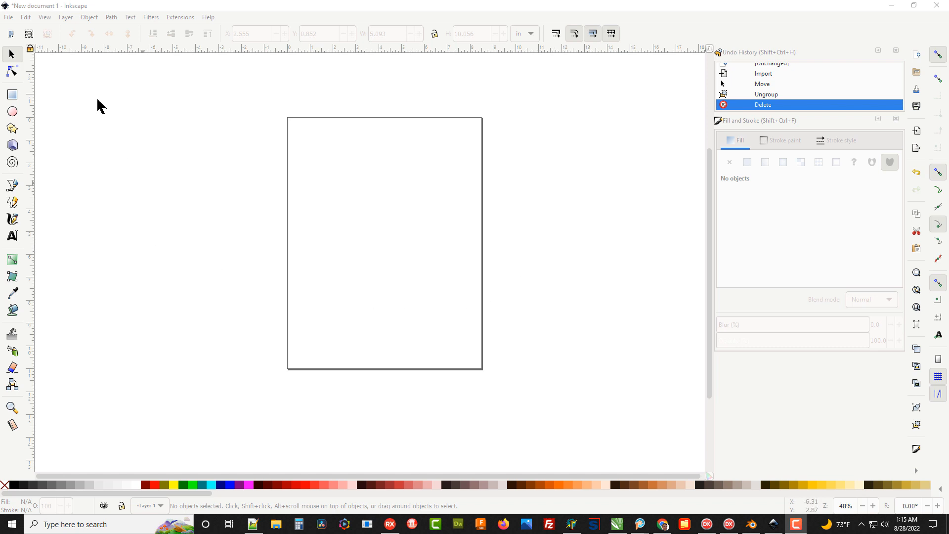
# Import page 4 of fallinitials.pdf into the document, keeping the internal import settings
pyautogui.click(9, 16)
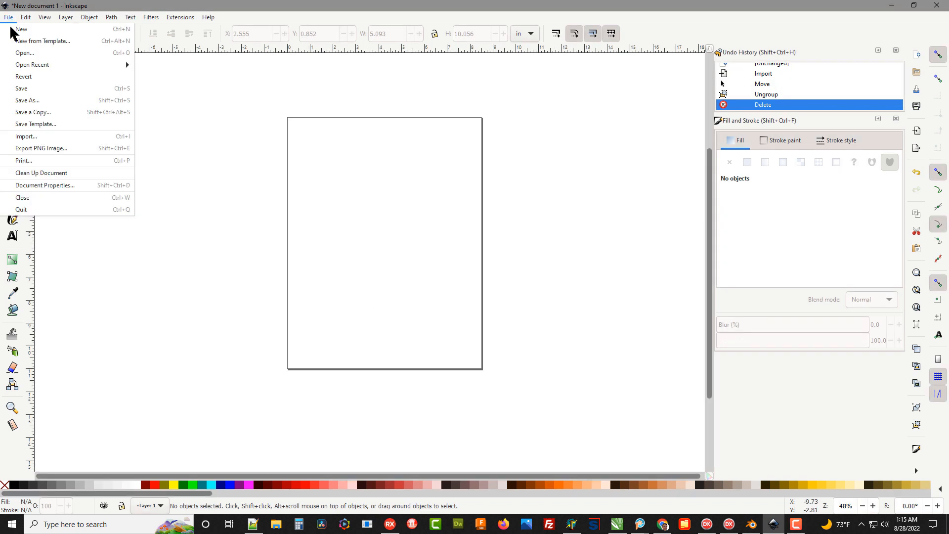
pyautogui.click(27, 139)
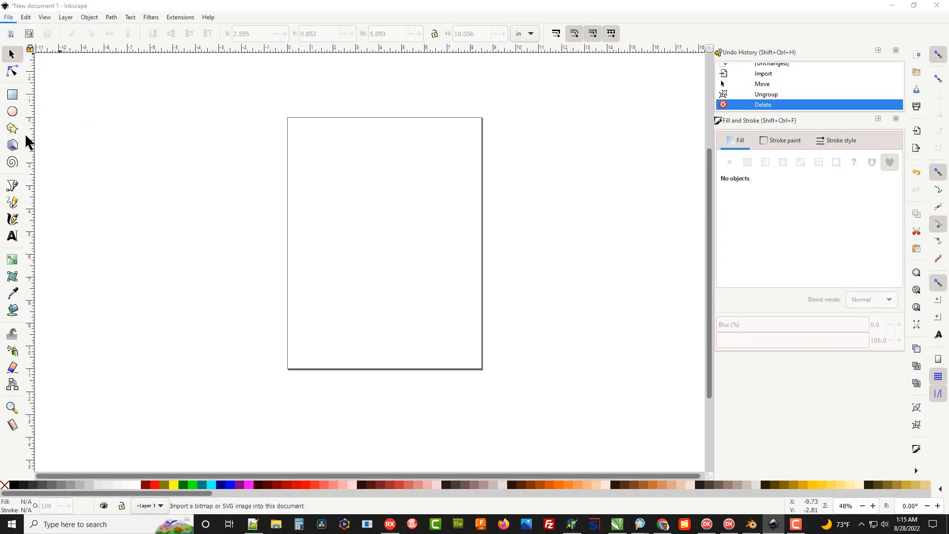
pyautogui.moveTo(260, 79); pyautogui.dragTo(267, 163)
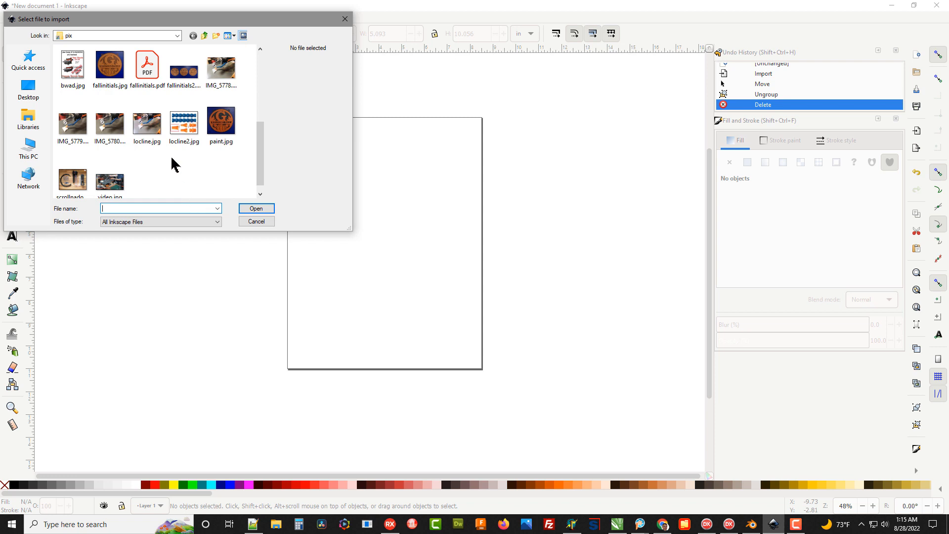
pyautogui.doubleClick(146, 69)
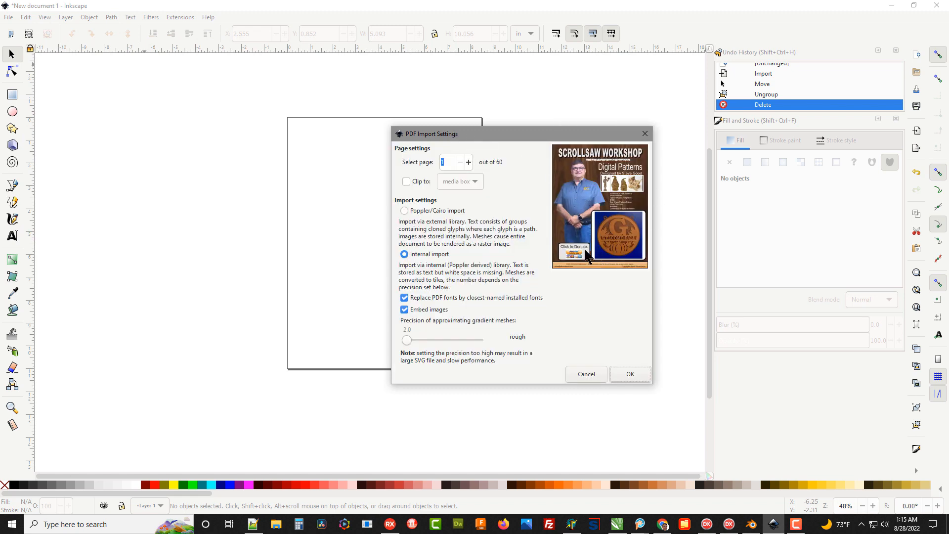
pyautogui.click(468, 162)
pyautogui.click(468, 162)
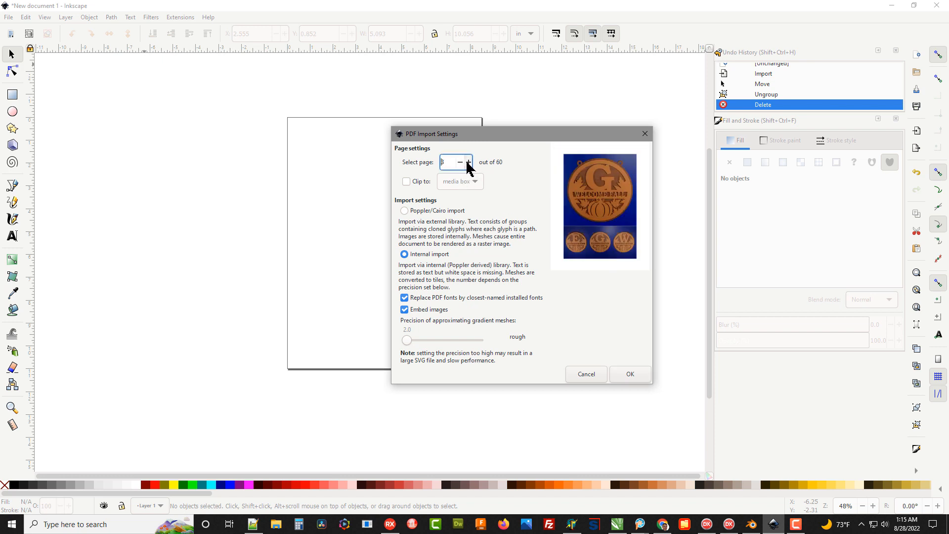
pyautogui.click(469, 162)
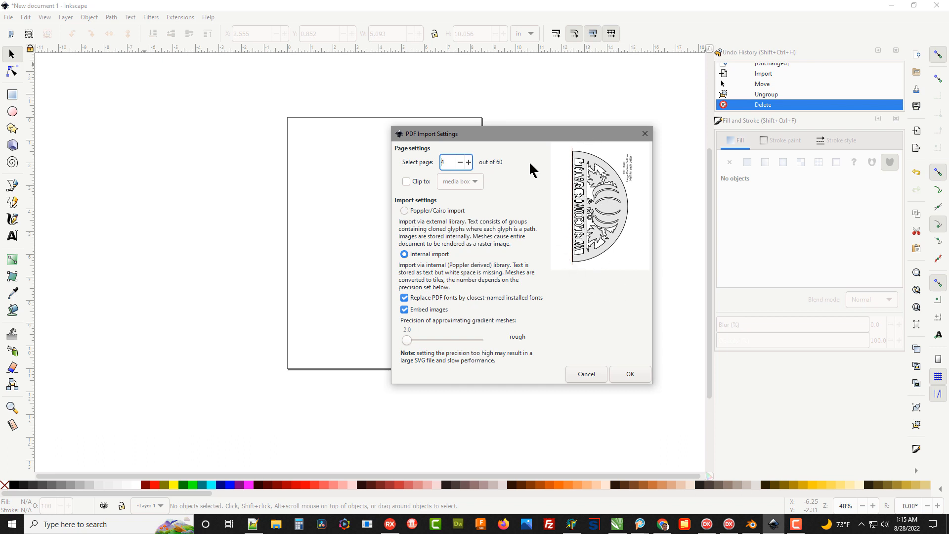
pyautogui.click(623, 371)
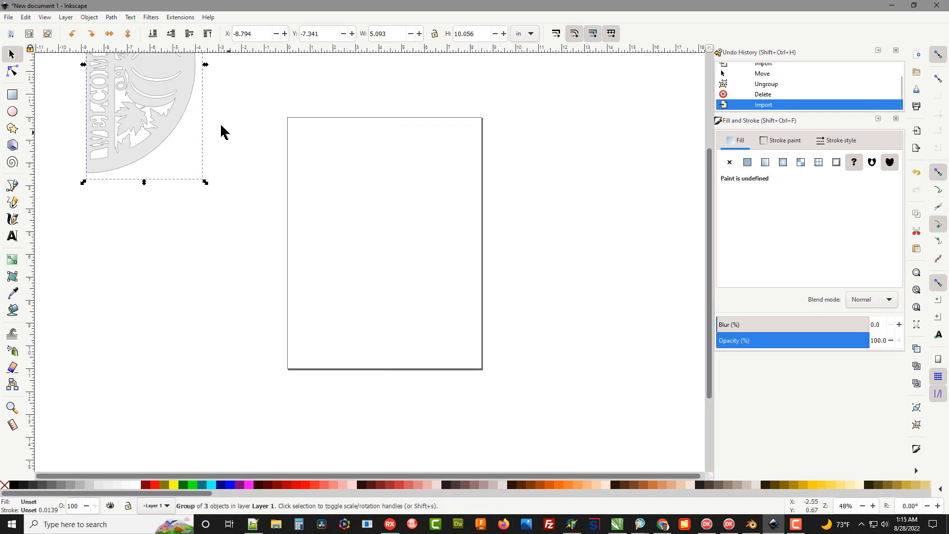
# Move the imported half-circle pattern onto the page and ungroup it
pyautogui.moveTo(169, 86); pyautogui.dragTo(423, 268)
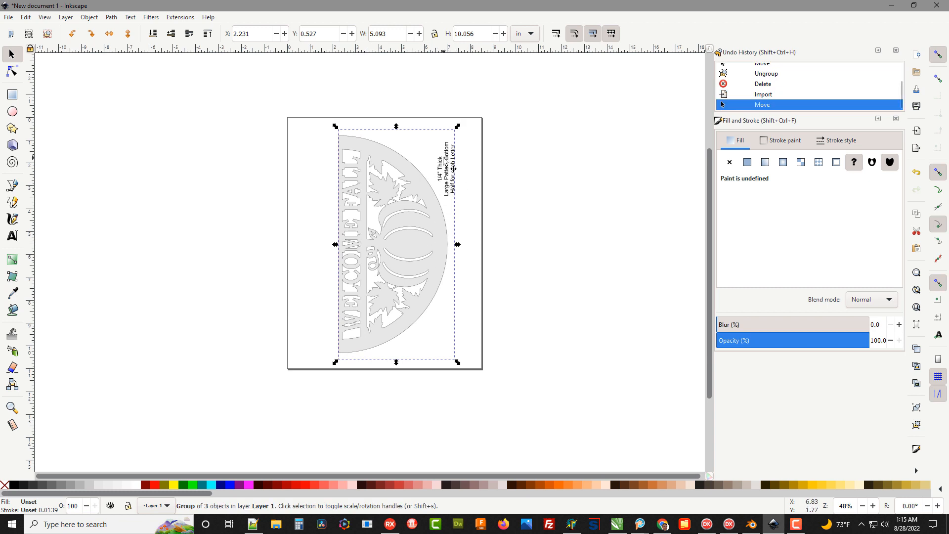
pyautogui.click(89, 17)
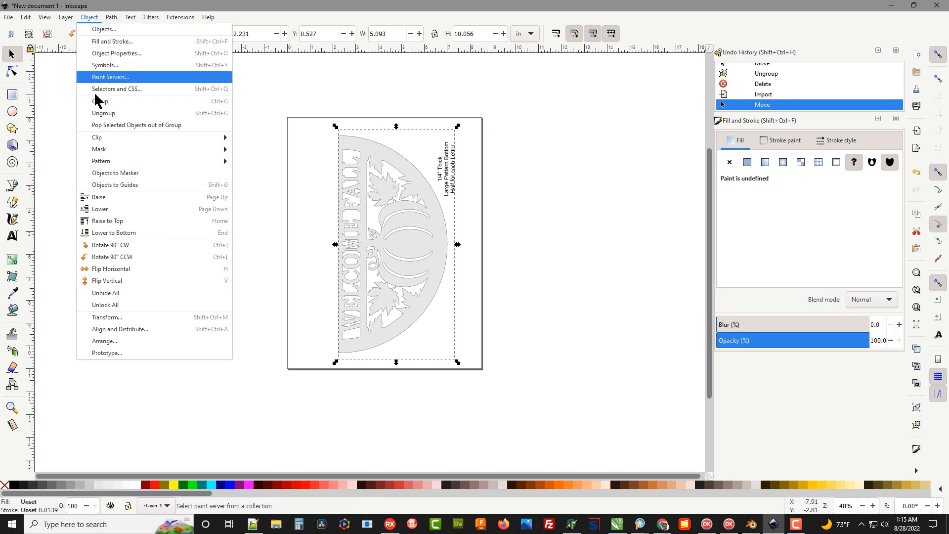
pyautogui.click(102, 114)
pyautogui.click(173, 166)
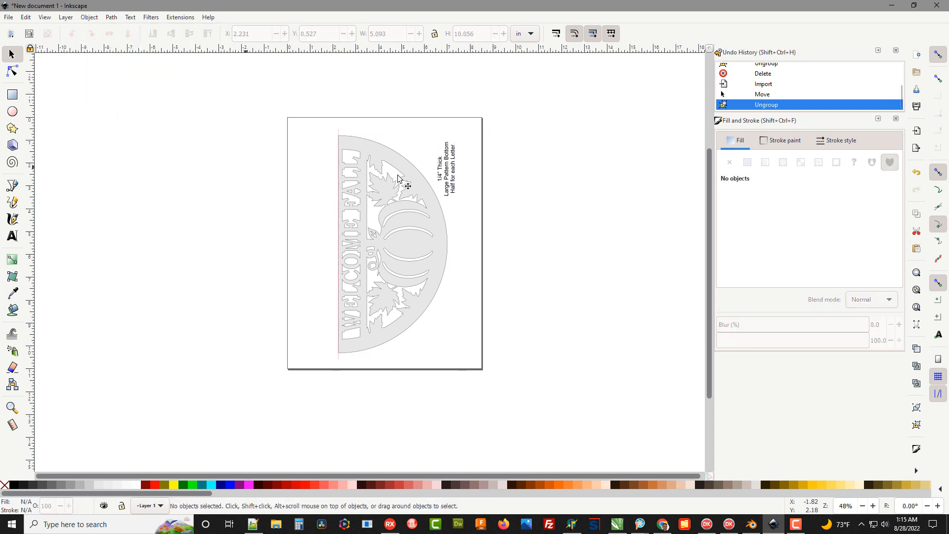
# Delete the pattern's thickness note and the thin vertical line along its straight edge
pyautogui.click(447, 171)
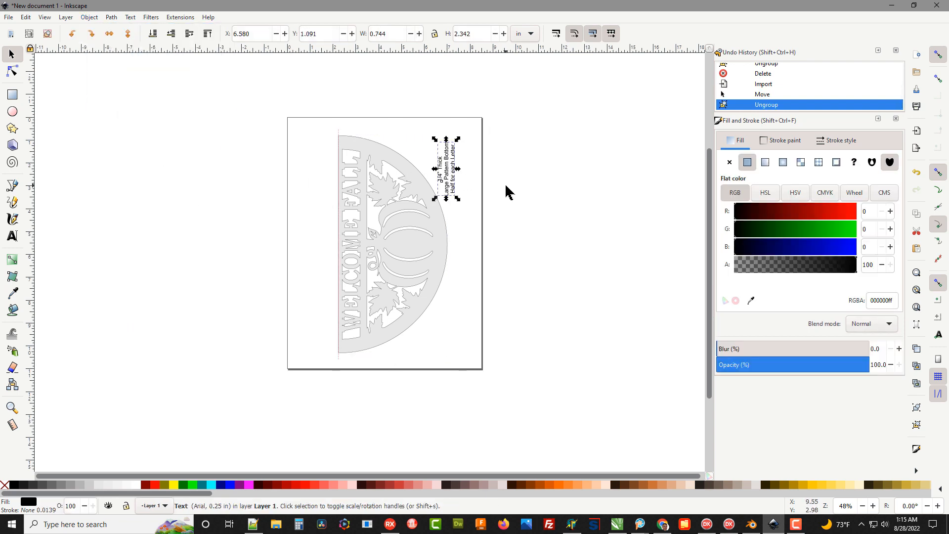
pyautogui.press('Delete')
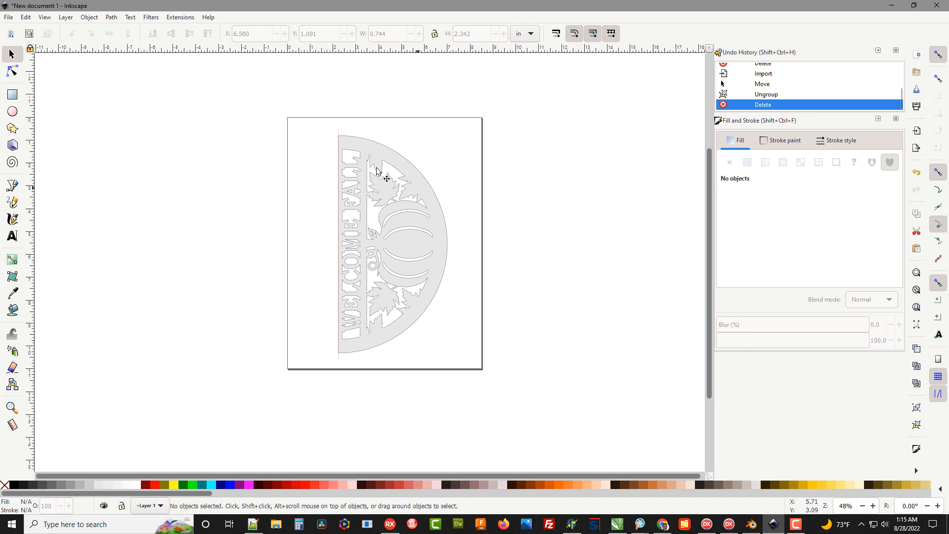
pyautogui.click(339, 137)
pyautogui.press('Delete')
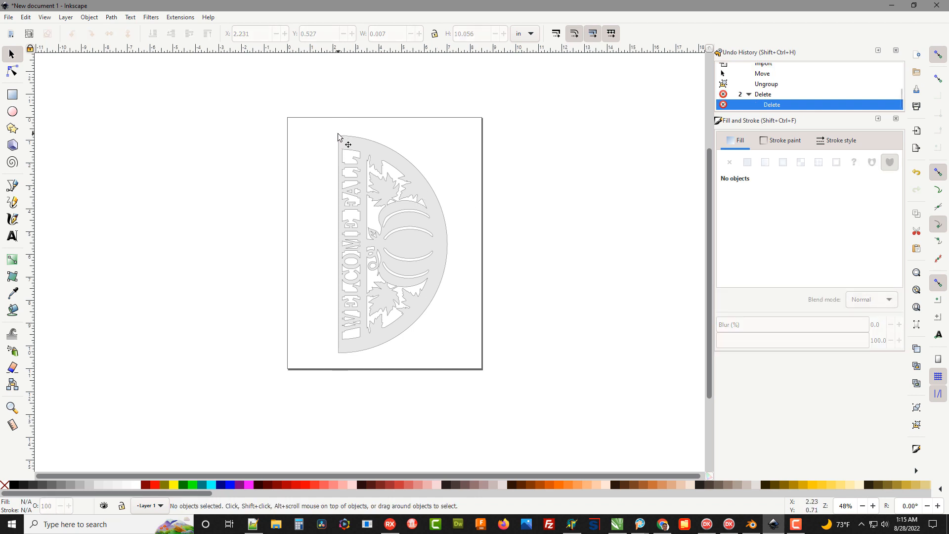
# Rotate the half-circle pattern 90° counter-clockwise three times so that WELCOME FALL reads upright
pyautogui.click(343, 138)
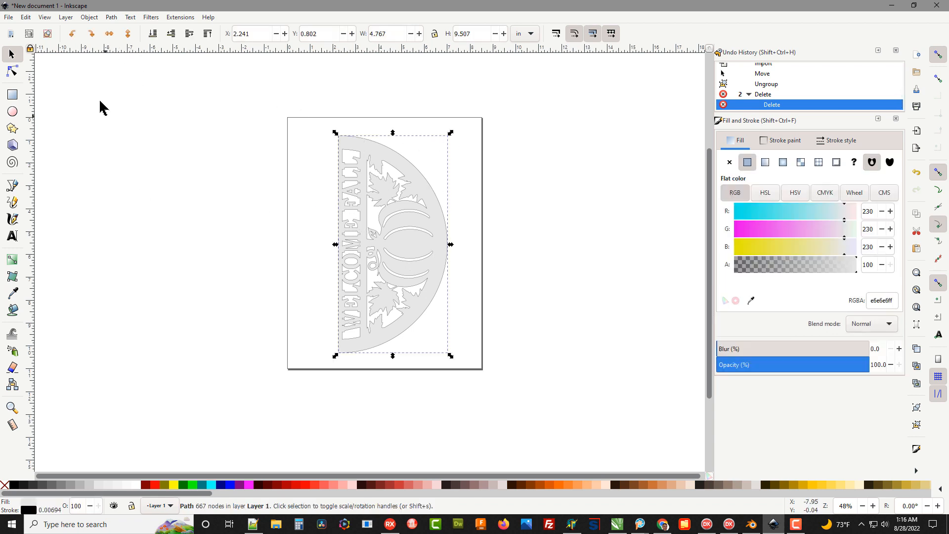
pyautogui.click(73, 35)
pyautogui.click(73, 36)
pyautogui.click(73, 36)
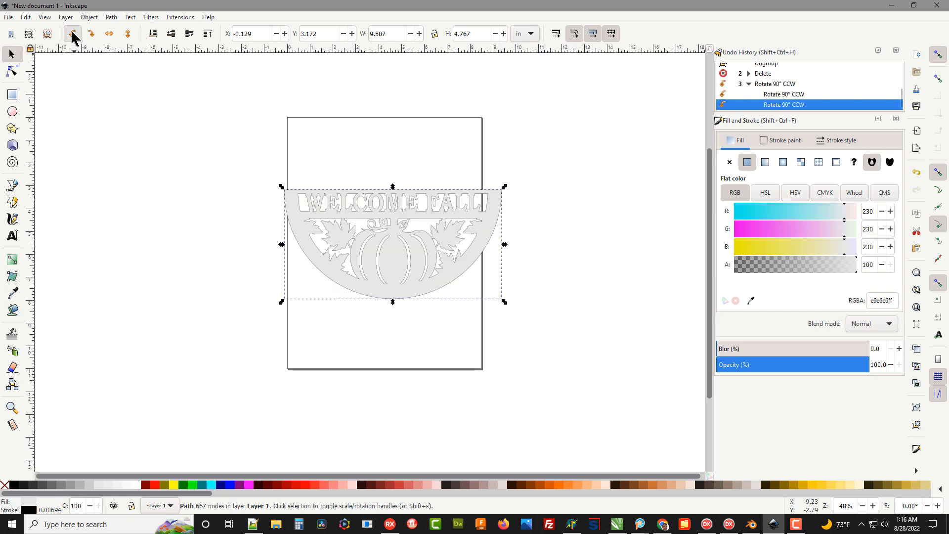
pyautogui.click(203, 269)
# Draw an unfilled rectangle about 8.2 in wide and 0.78 in high over the WELCOME FALL lettering
pyautogui.scroll(1, 410, 211)
pyautogui.scroll(1, 410, 208)
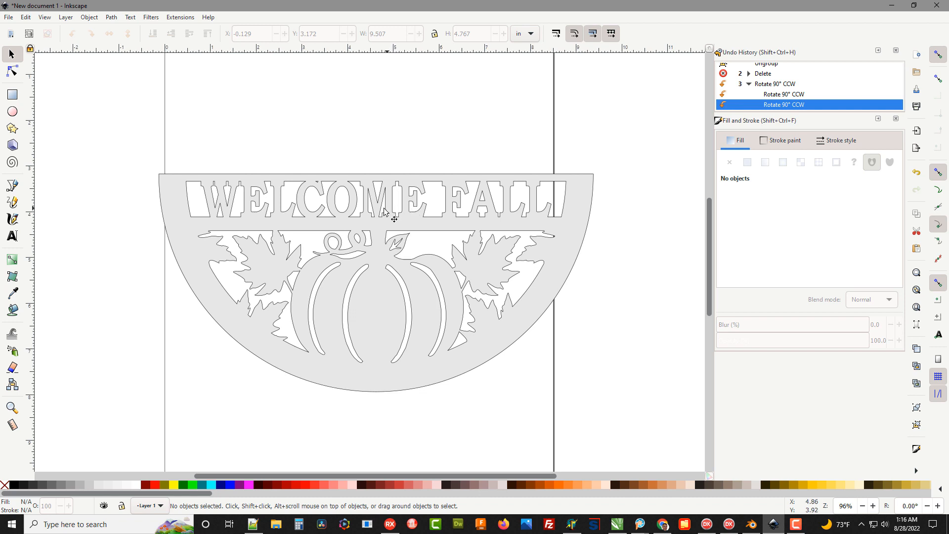
pyautogui.click(11, 96)
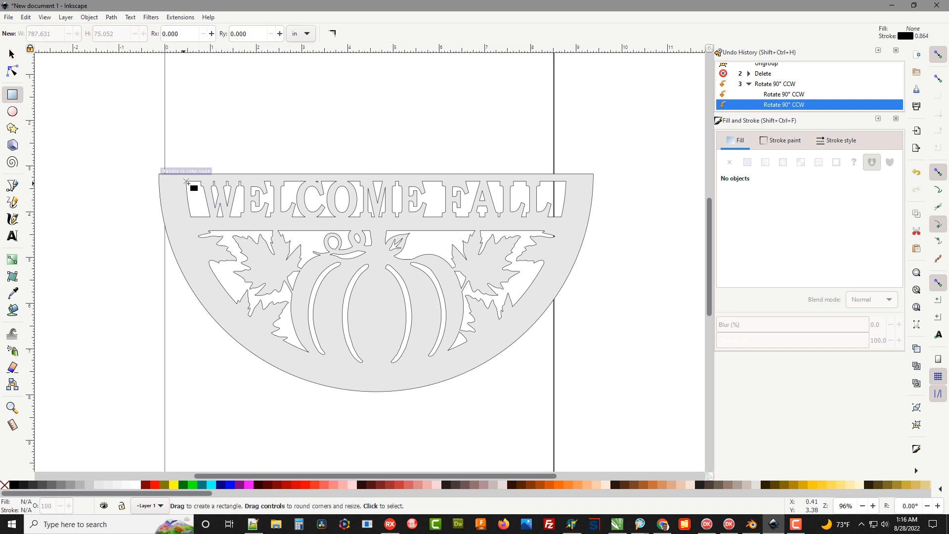
pyautogui.moveTo(188, 183)
pyautogui.mouseDown()
pyautogui.moveTo(207, 199)
pyautogui.moveTo(321, 211)
pyautogui.moveTo(472, 224)
pyautogui.moveTo(562, 216)
pyautogui.mouseUp()
# Narrow the rectangle from both ends to about 7.88 in so it covers only the lettering inside the curved window ends
pyautogui.scroll(1, 187, 197)
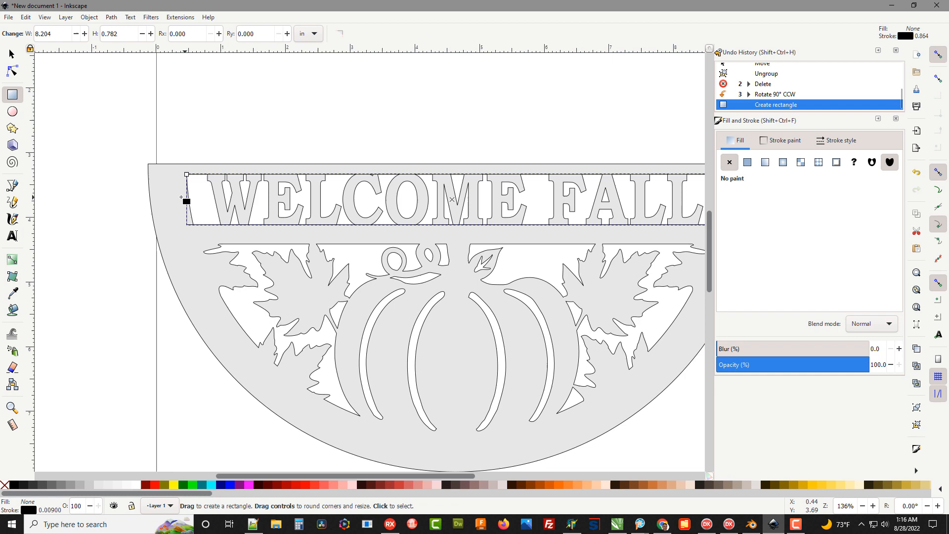
pyautogui.click(12, 55)
pyautogui.scroll(1, 197, 203)
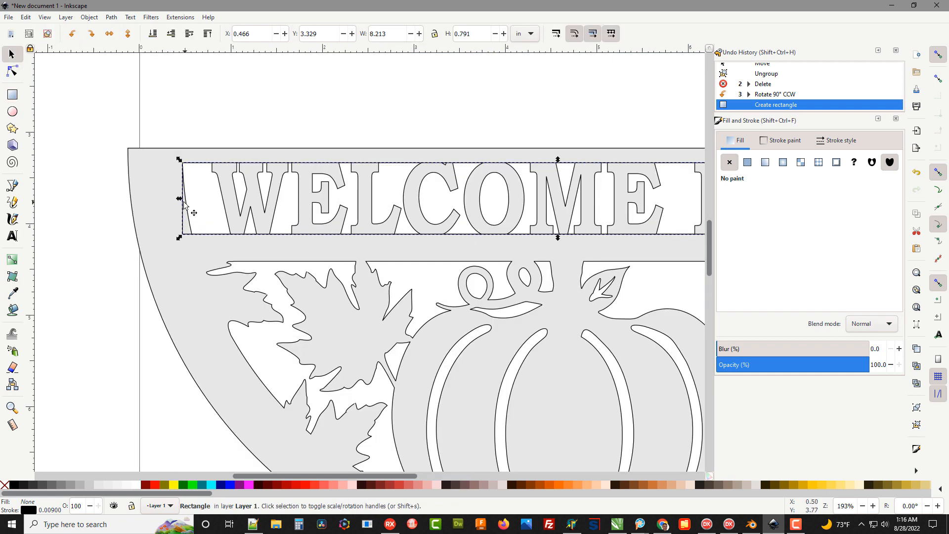
pyautogui.moveTo(179, 198); pyautogui.dragTo(198, 202)
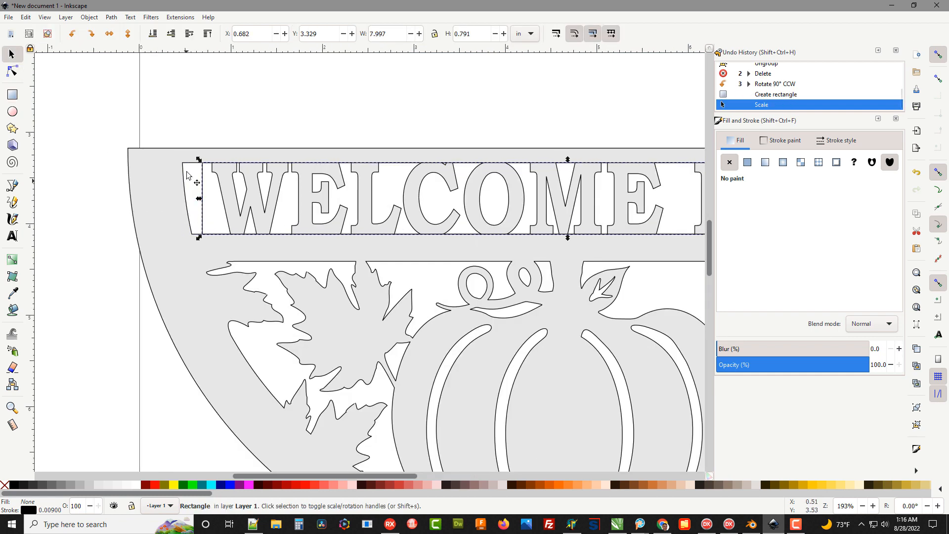
pyautogui.scroll(-2, 114, 170)
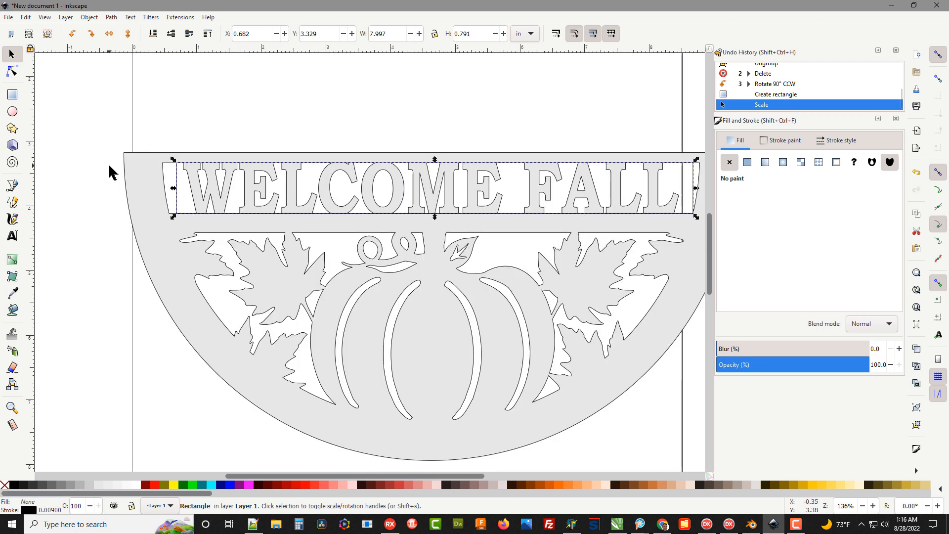
pyautogui.scroll(1, 509, 193)
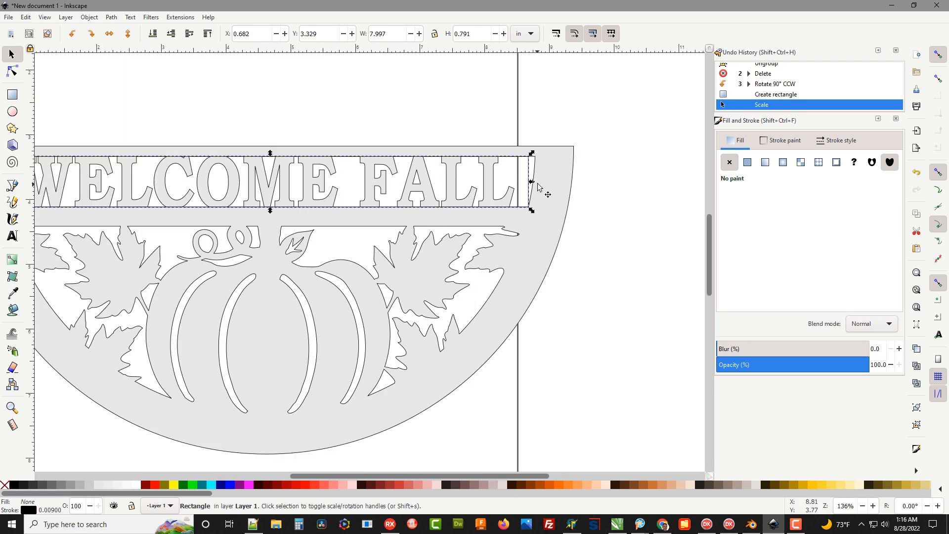
pyautogui.moveTo(532, 184); pyautogui.dragTo(524, 179)
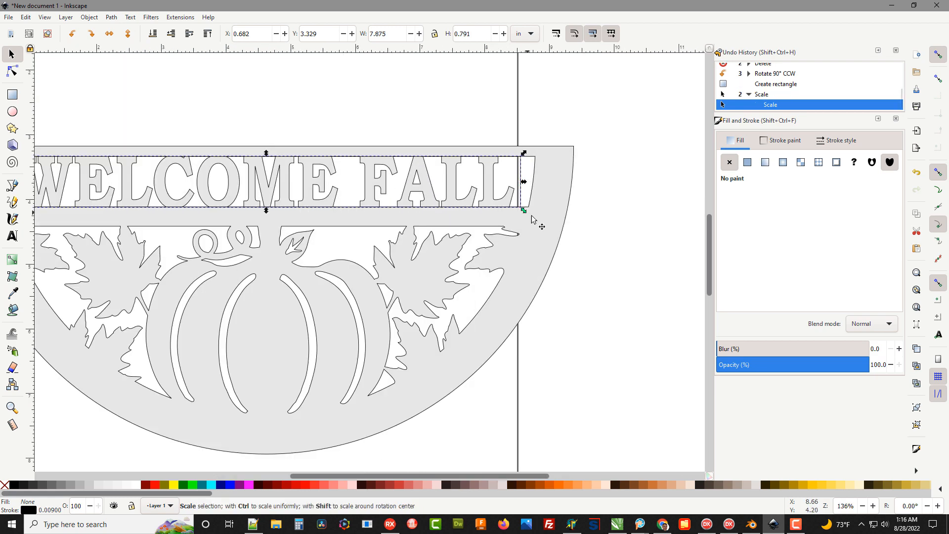
# Subtract the rectangle from the half-circle pattern with a path Difference to remove the WELCOME FALL lettering
pyautogui.scroll(-1, 569, 222)
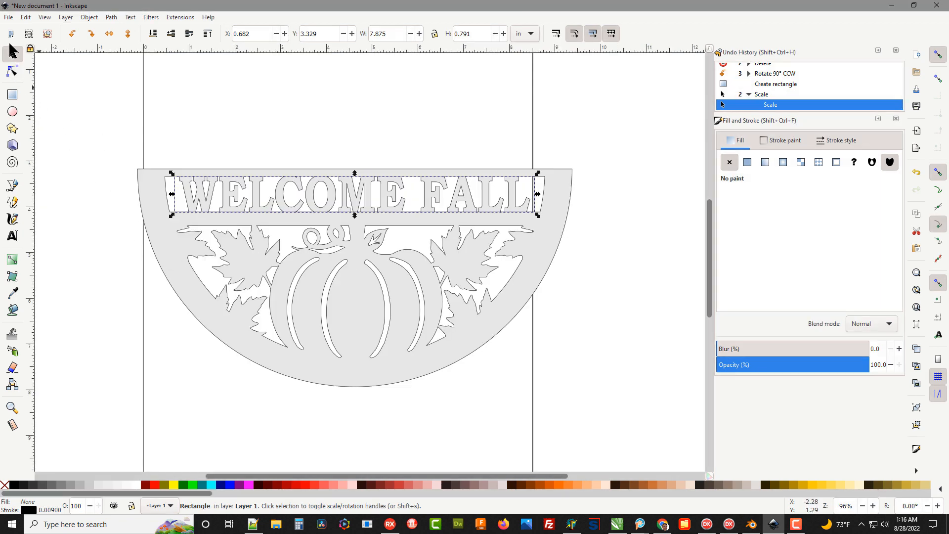
pyautogui.keyDown('shift'); pyautogui.click(171, 252); pyautogui.keyUp('shift')
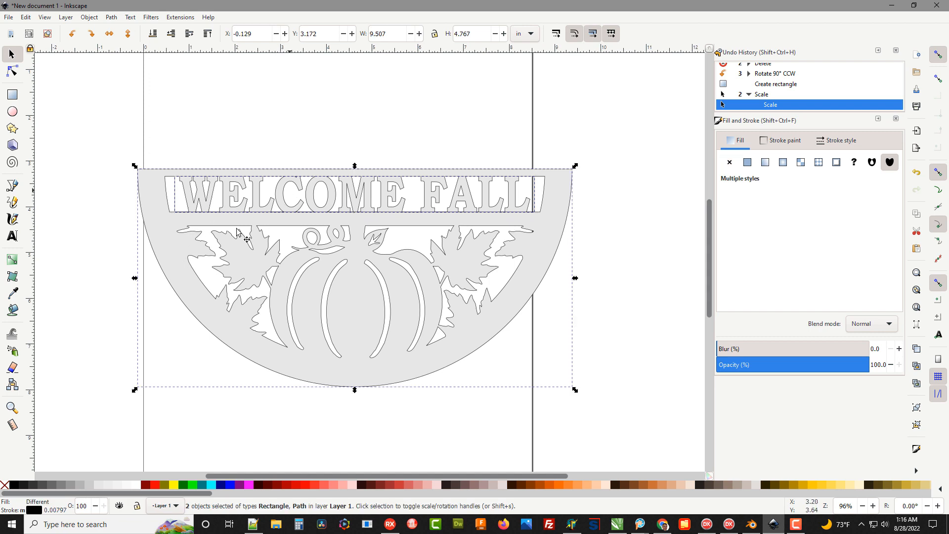
pyautogui.click(114, 140)
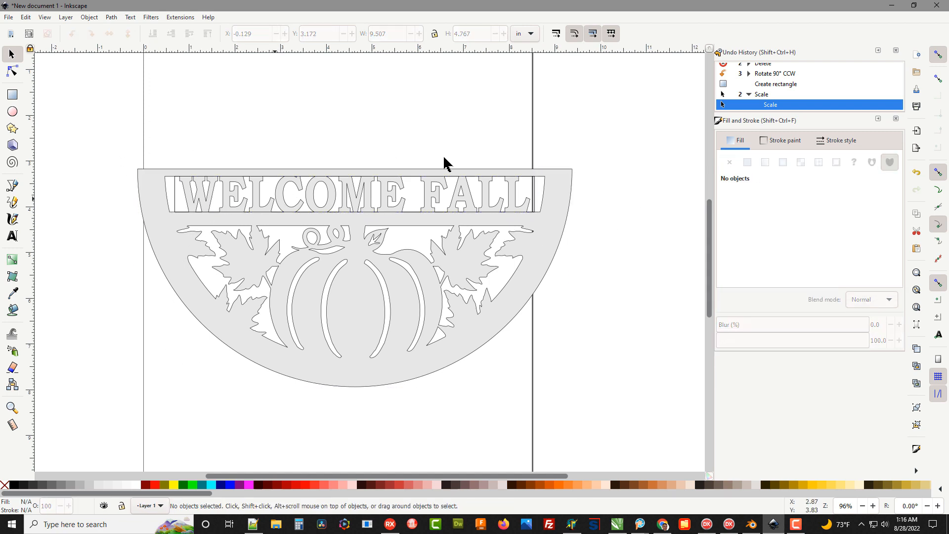
pyautogui.click(178, 198)
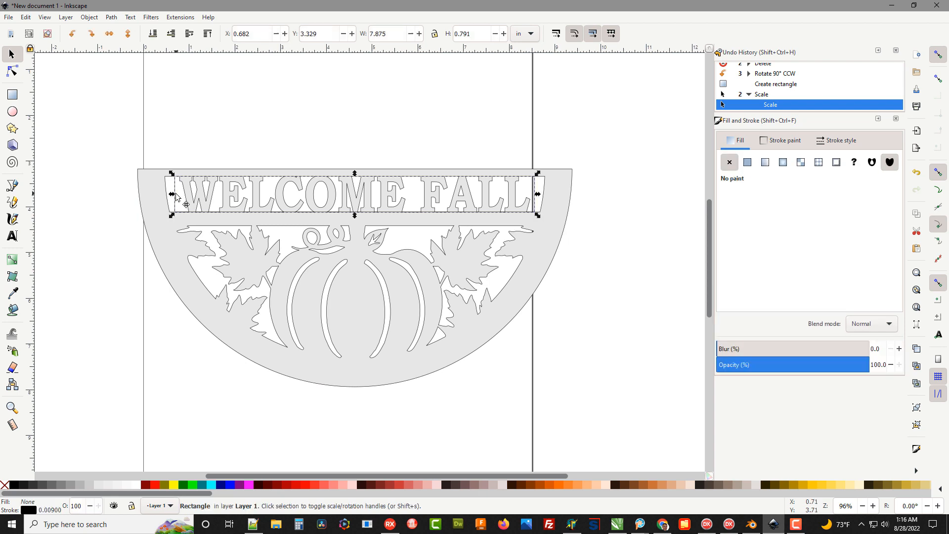
pyautogui.keyDown('shift'); pyautogui.click(169, 231); pyautogui.keyUp('shift')
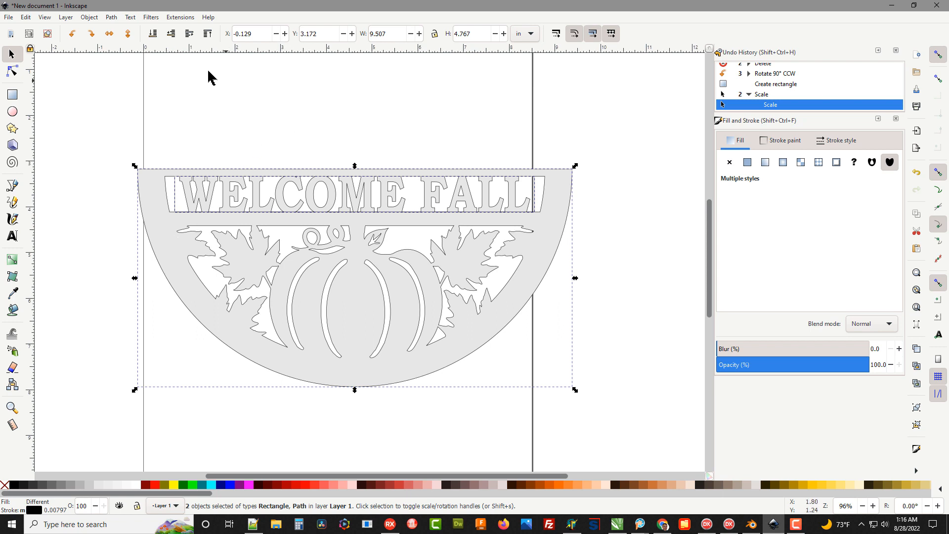
pyautogui.click(111, 18)
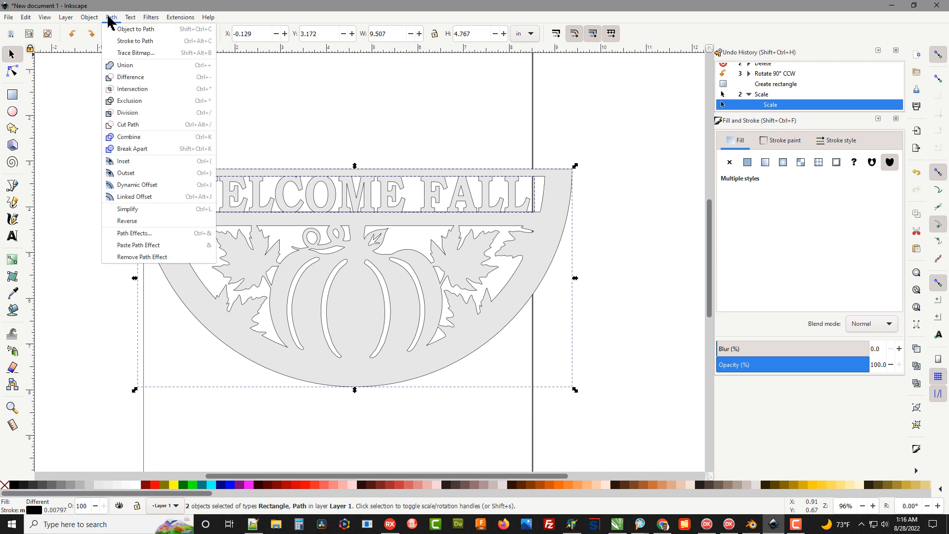
pyautogui.click(129, 78)
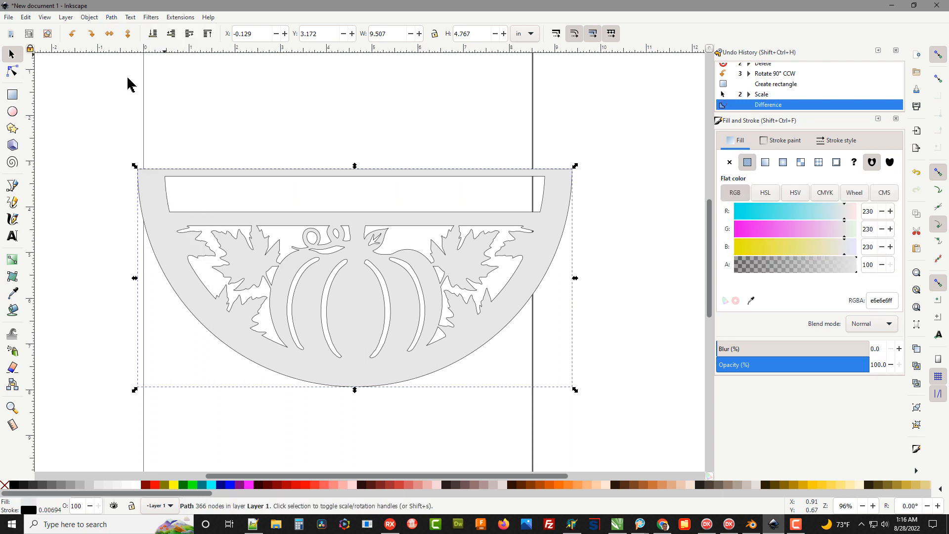
pyautogui.press('Escape')
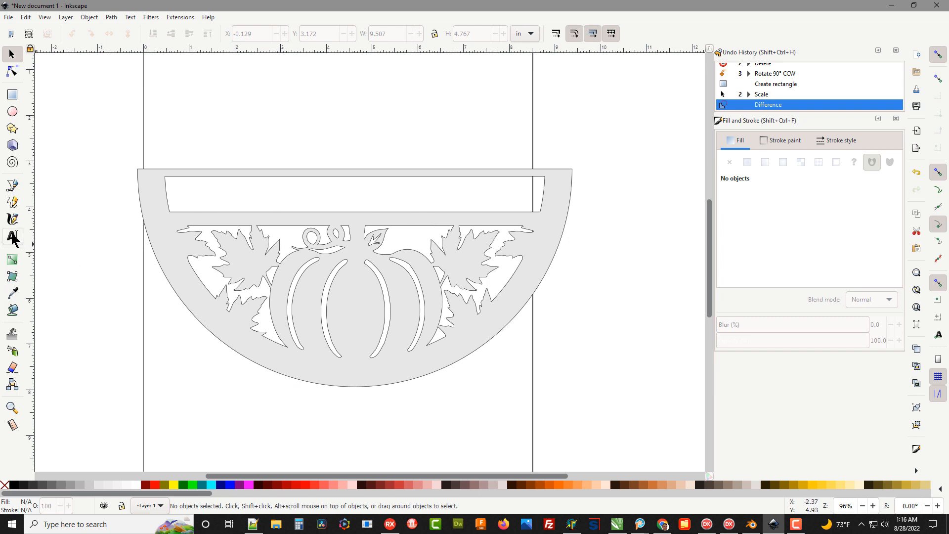
# Add the family surname in capitals as a text object in the Autumn font, in the empty space above the half-circle pattern
pyautogui.click(13, 237)
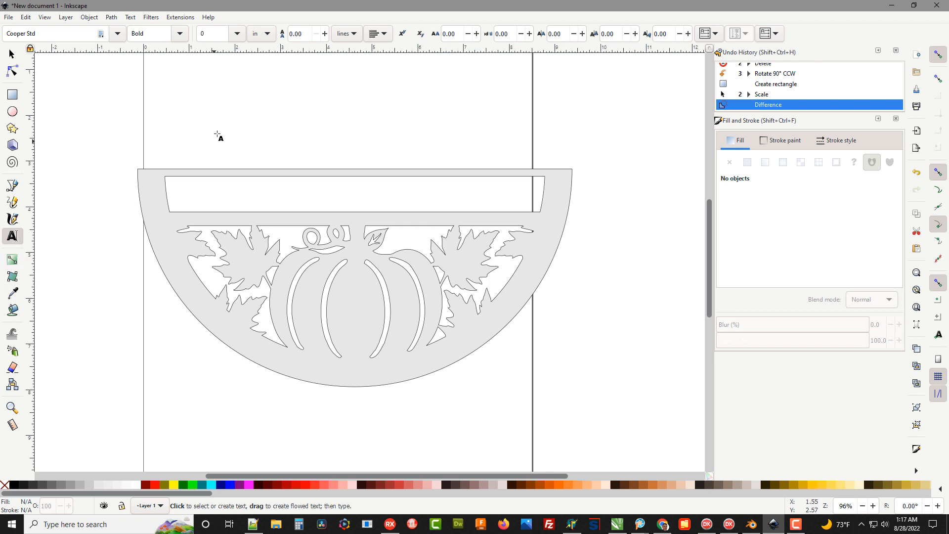
pyautogui.click(117, 33)
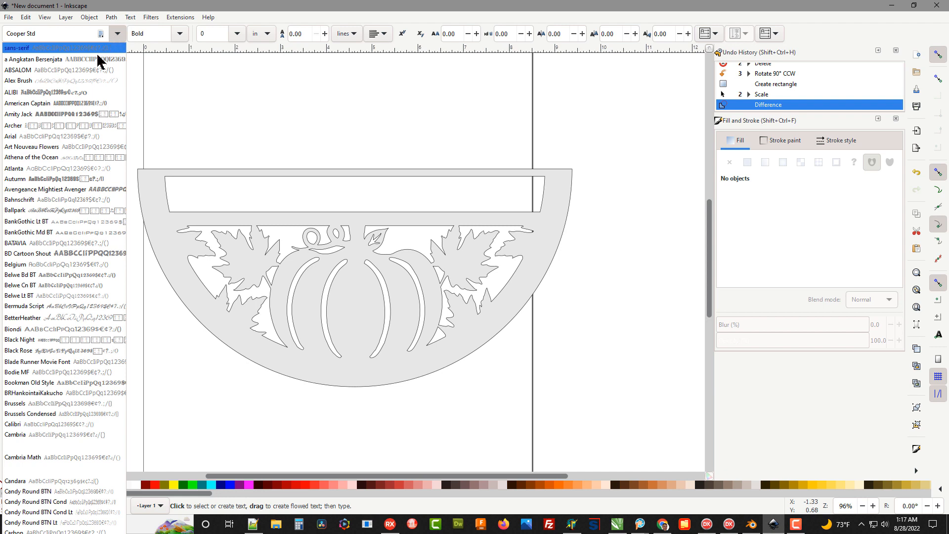
pyautogui.click(41, 179)
pyautogui.click(293, 132)
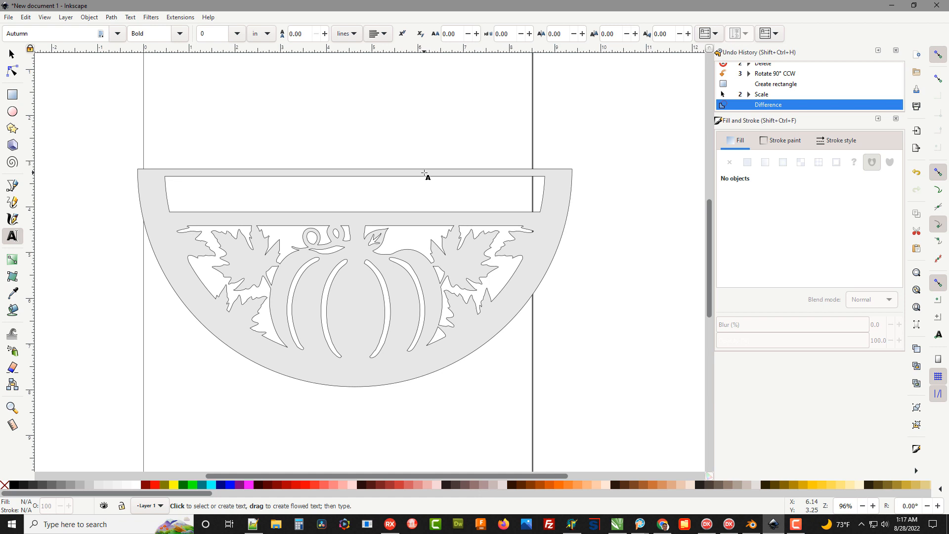
pyautogui.write('W')
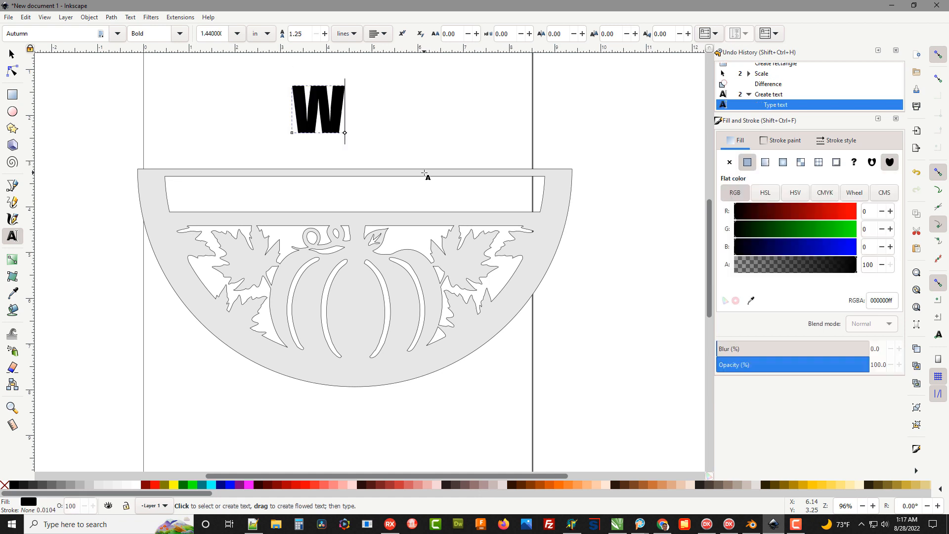
pyautogui.write('ILLIAMS')
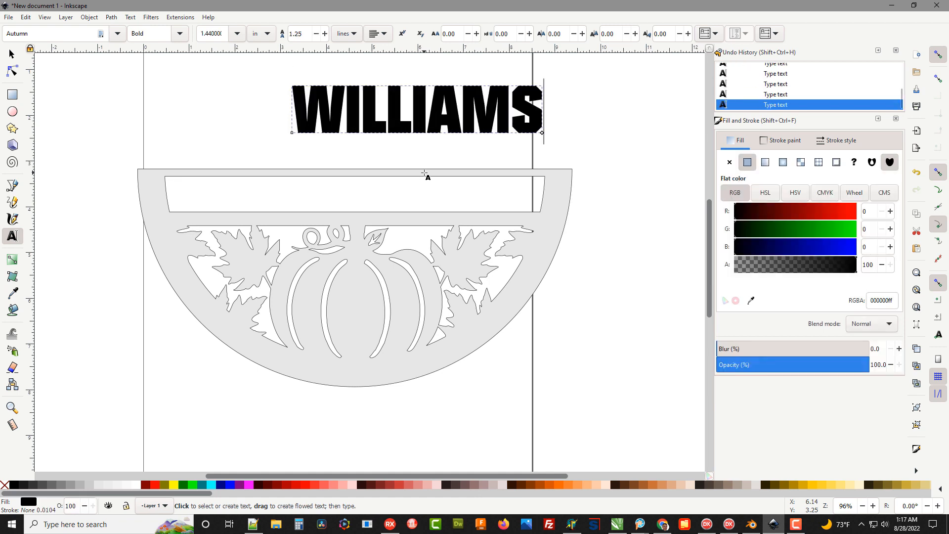
# Move the surname text into the empty window and reduce its height to about 0.82 in so its edges slightly overlap the window's rails
pyautogui.click(12, 54)
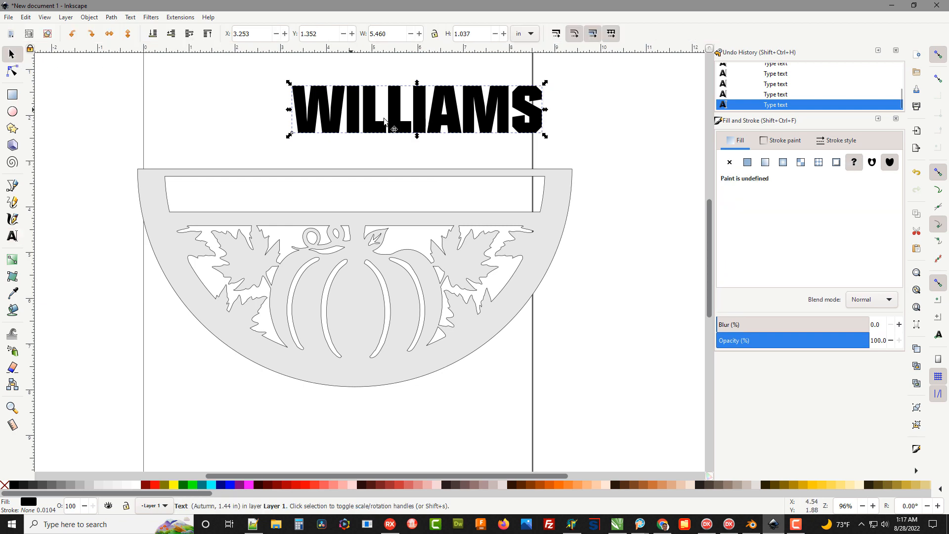
pyautogui.moveTo(388, 115); pyautogui.dragTo(310, 197)
pyautogui.scroll(1, 334, 185)
pyautogui.scroll(1, 334, 185)
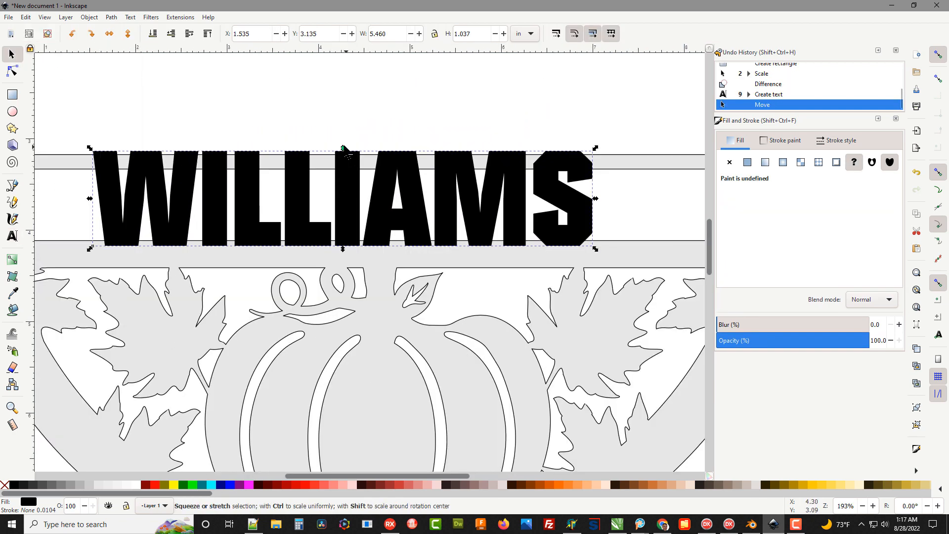
pyautogui.moveTo(344, 153); pyautogui.dragTo(342, 164)
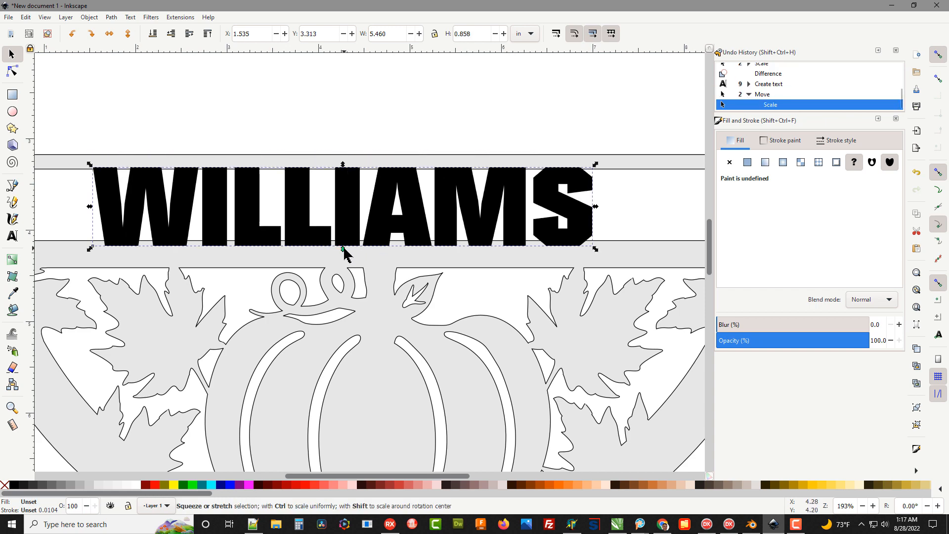
pyautogui.moveTo(345, 249); pyautogui.dragTo(343, 246)
# Stretch the surname text to about 6.36 in wide and centre it horizontally in the window
pyautogui.scroll(-2, 336, 237)
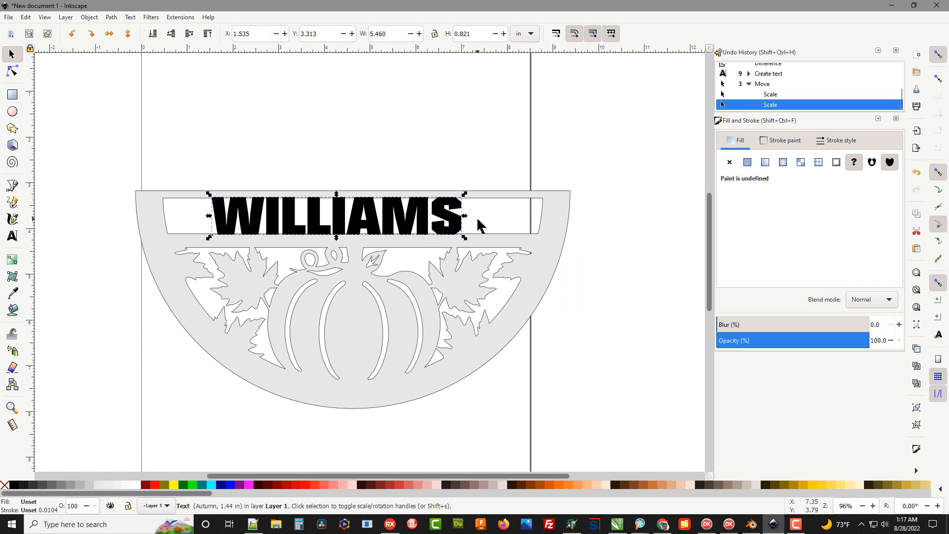
pyautogui.moveTo(462, 218); pyautogui.dragTo(505, 216)
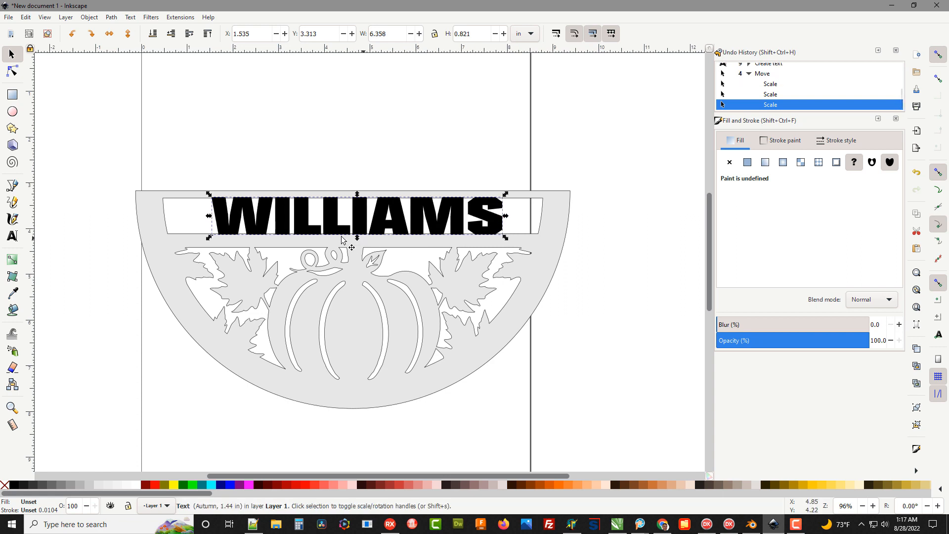
pyautogui.moveTo(328, 218); pyautogui.dragTo(321, 221)
pyautogui.click(354, 188)
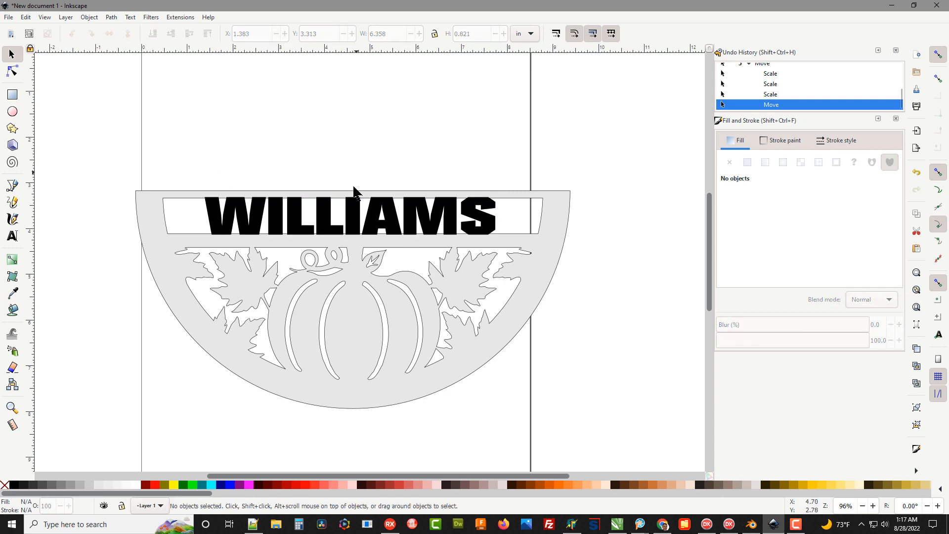
# Merge the surname text and the half-circle pattern into one path with a path Union
pyautogui.click(209, 213)
pyautogui.keyDown('shift'); pyautogui.click(152, 218); pyautogui.keyUp('shift')
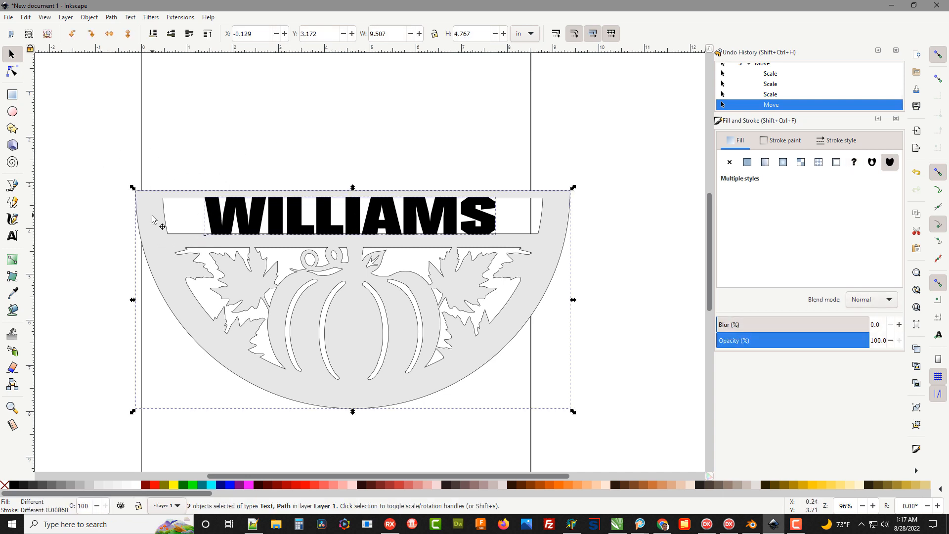
pyautogui.click(112, 18)
pyautogui.click(121, 64)
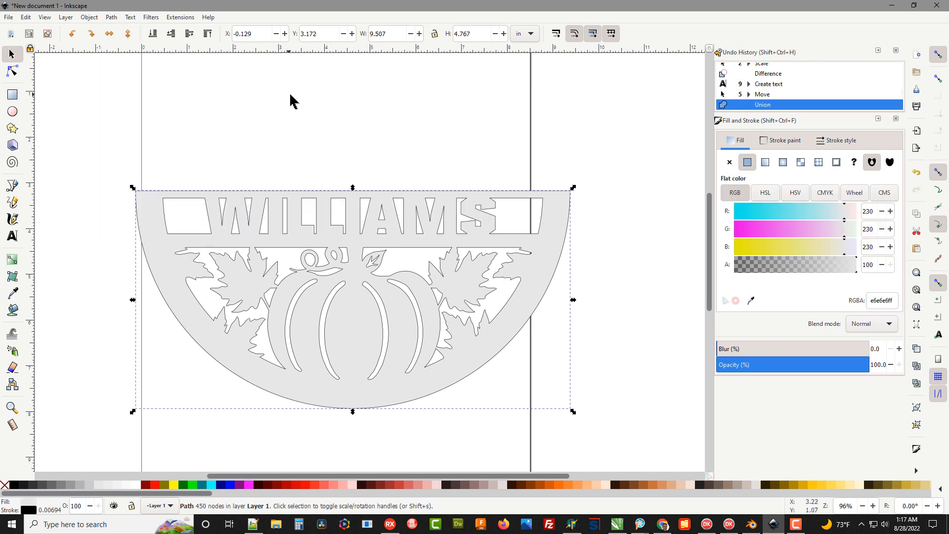
pyautogui.click(289, 102)
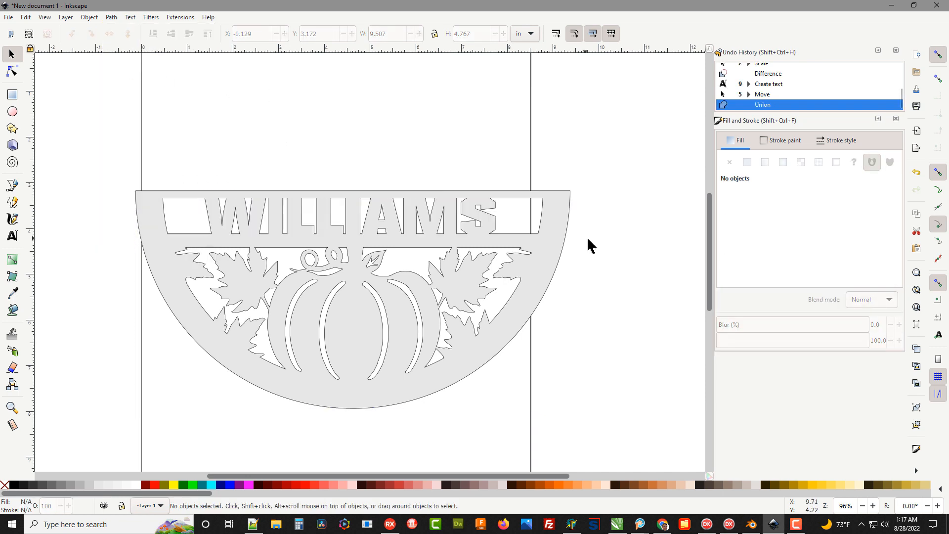
# Import page 3 of fallinitials.pdf, the photo page of the finished signs, using the internal import with embedded images
pyautogui.click(547, 271)
pyautogui.scroll(-1, 593, 163)
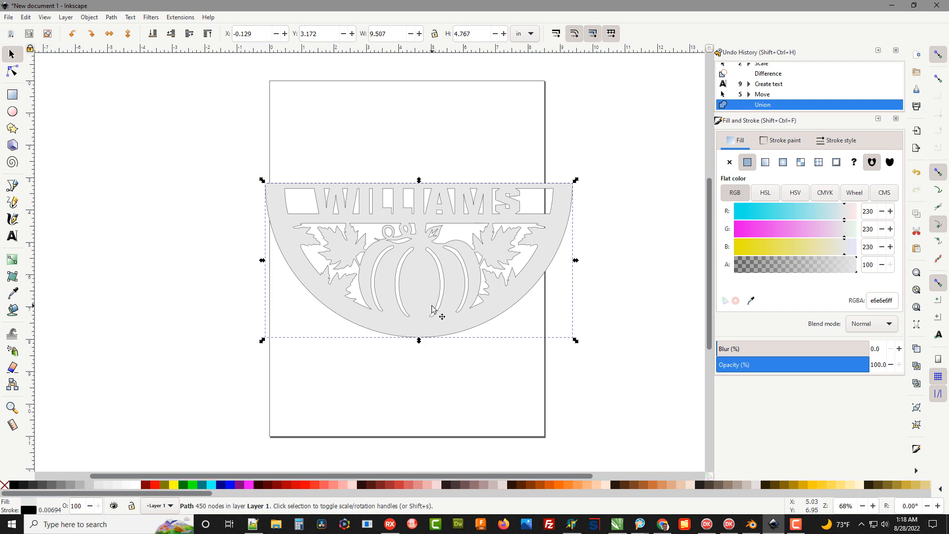
pyautogui.click(9, 17)
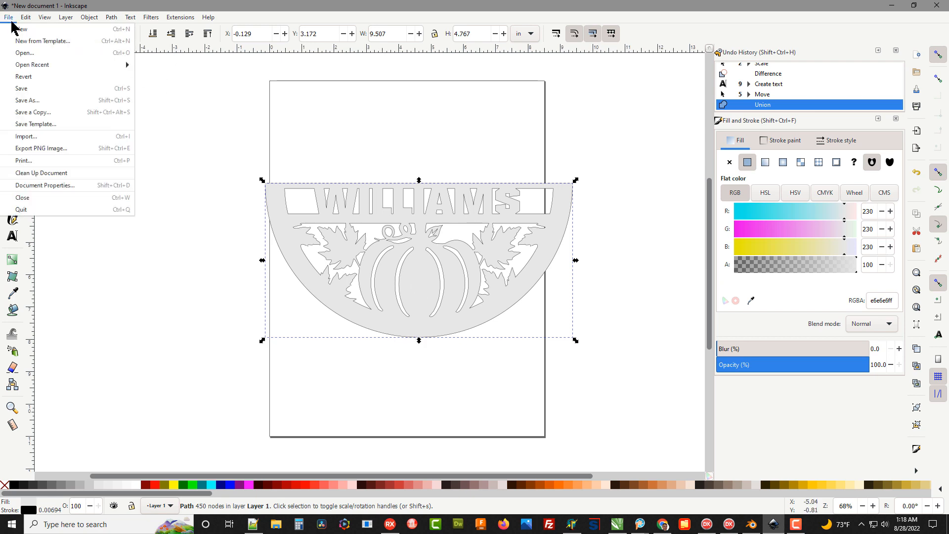
pyautogui.click(35, 137)
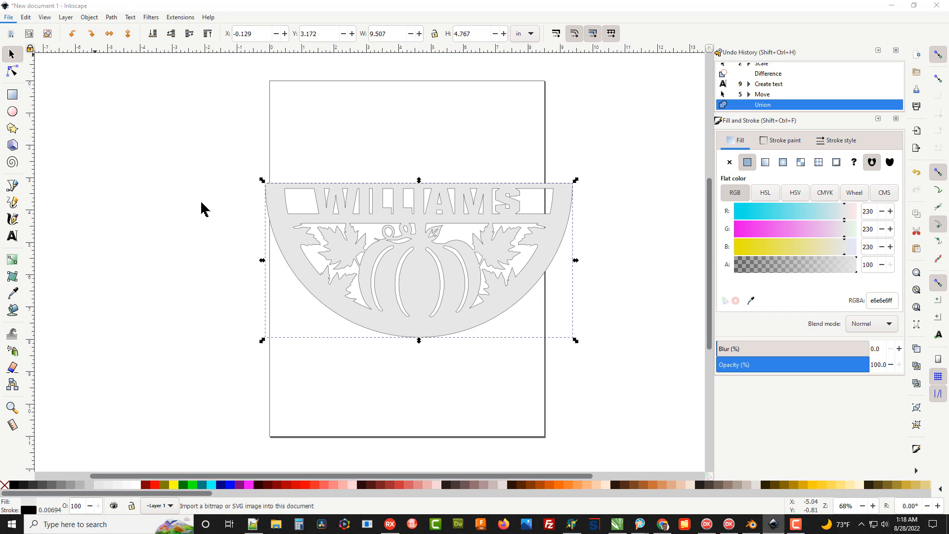
pyautogui.scroll(-5, 148, 178)
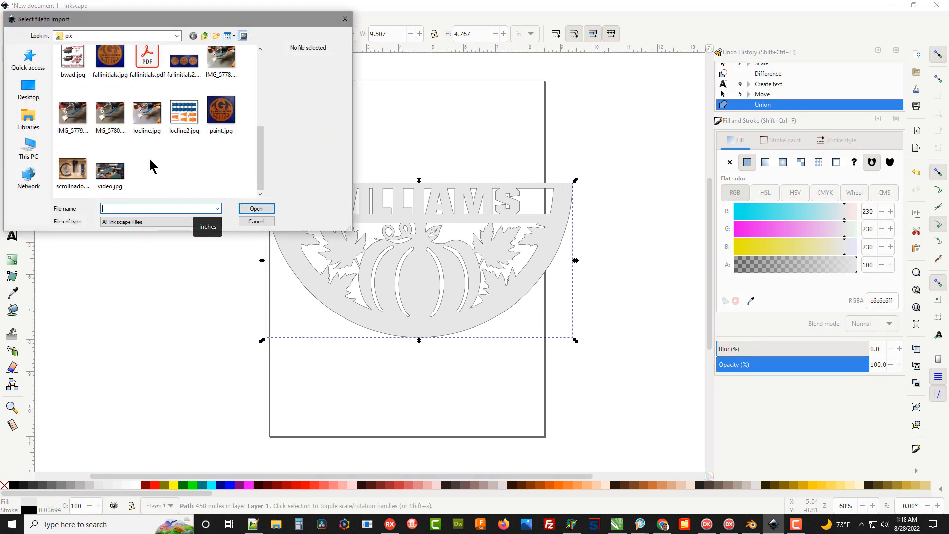
pyautogui.doubleClick(144, 69)
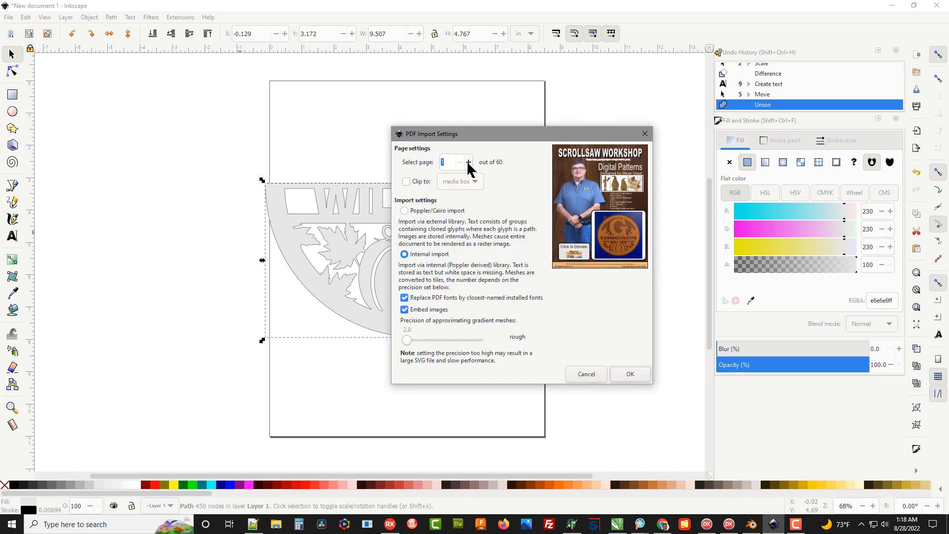
pyautogui.click(468, 163)
pyautogui.click(469, 163)
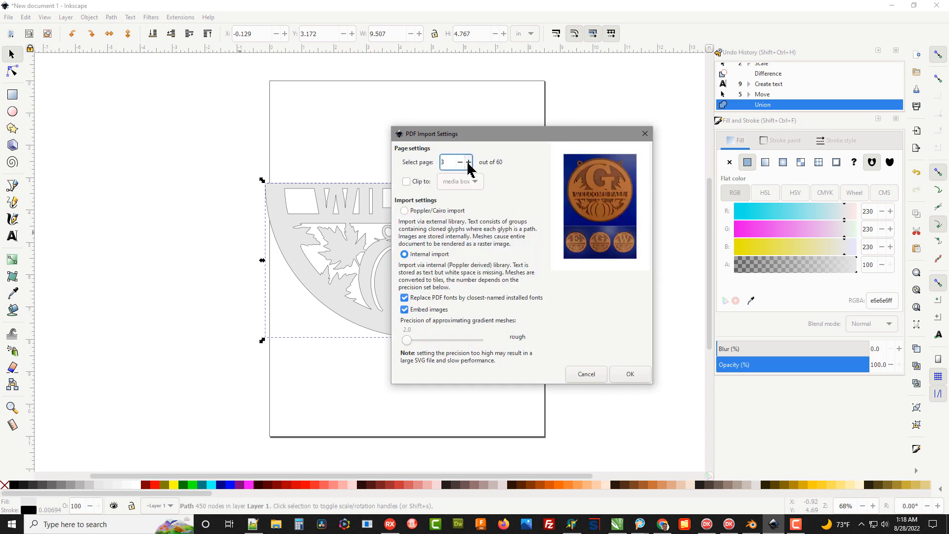
pyautogui.click(622, 377)
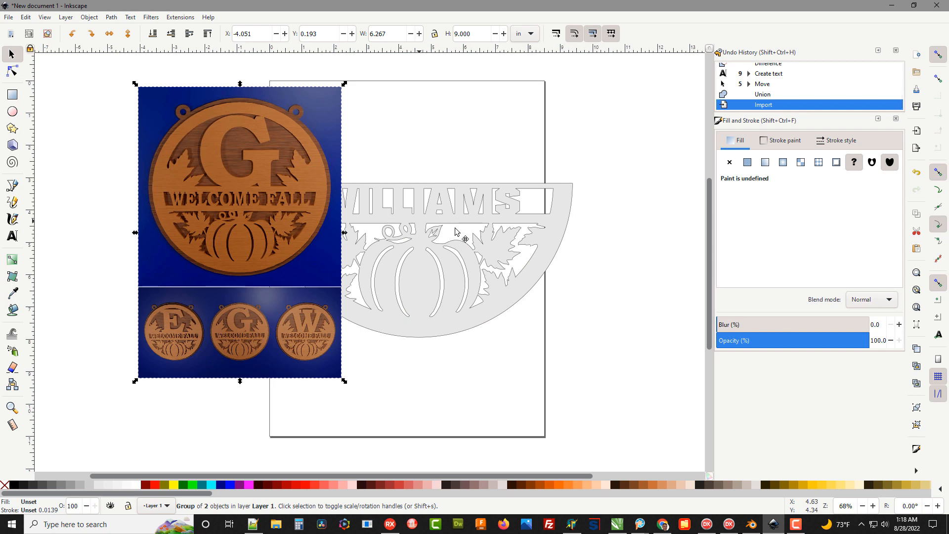
# Reposition the imported photo over the page and the customized half-circle pattern beside it, so the two can be compared
pyautogui.moveTo(386, 263); pyautogui.dragTo(625, 304)
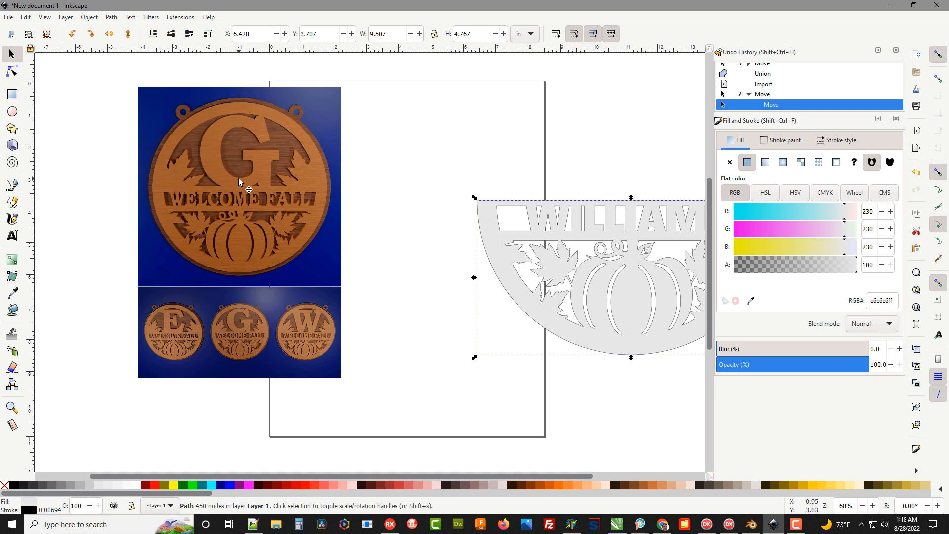
pyautogui.moveTo(242, 179); pyautogui.dragTo(346, 183)
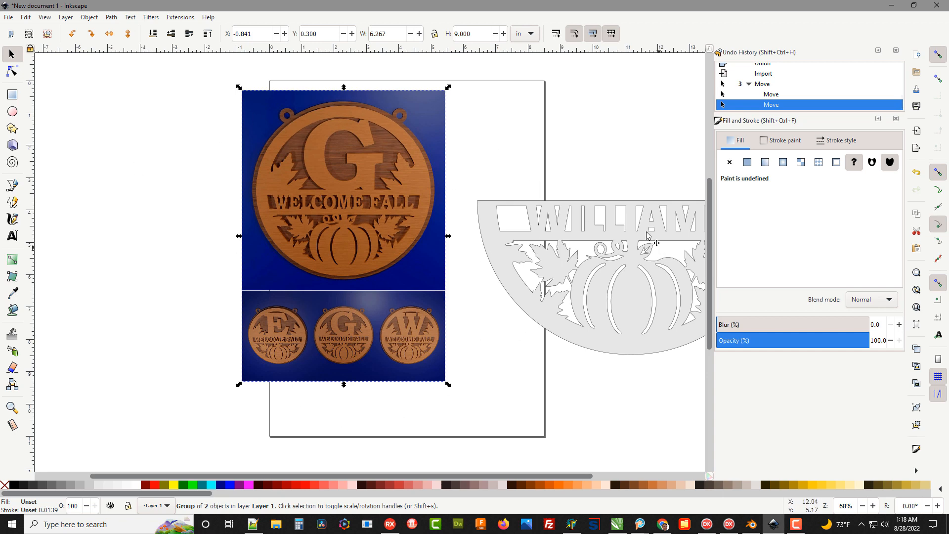
pyautogui.moveTo(633, 227); pyautogui.dragTo(527, 247)
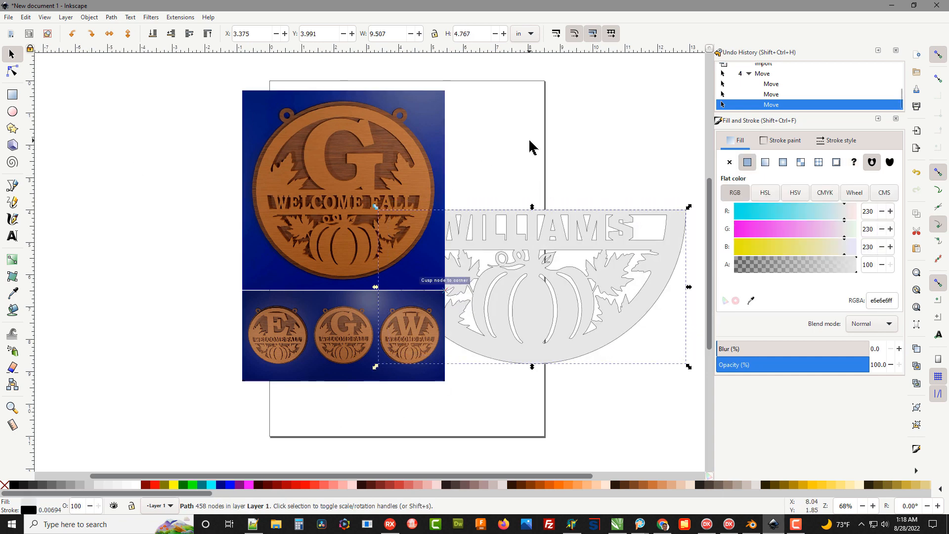